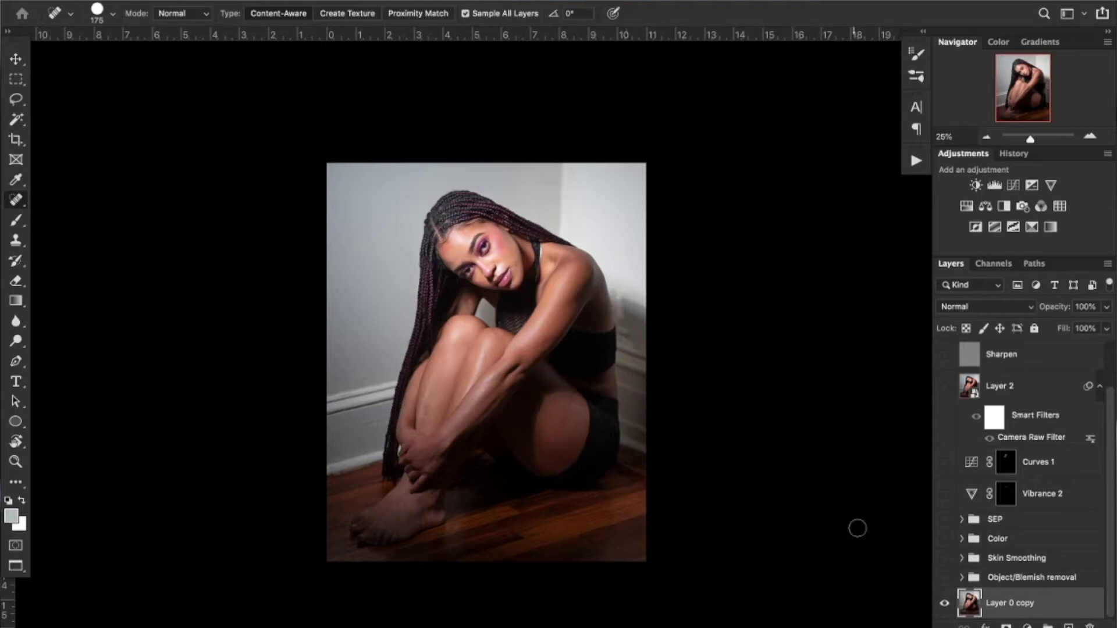
Step: Show the Object/Blemish removal group, comparing the photo with and without its retouching
click(946, 579)
click(945, 578)
click(945, 578)
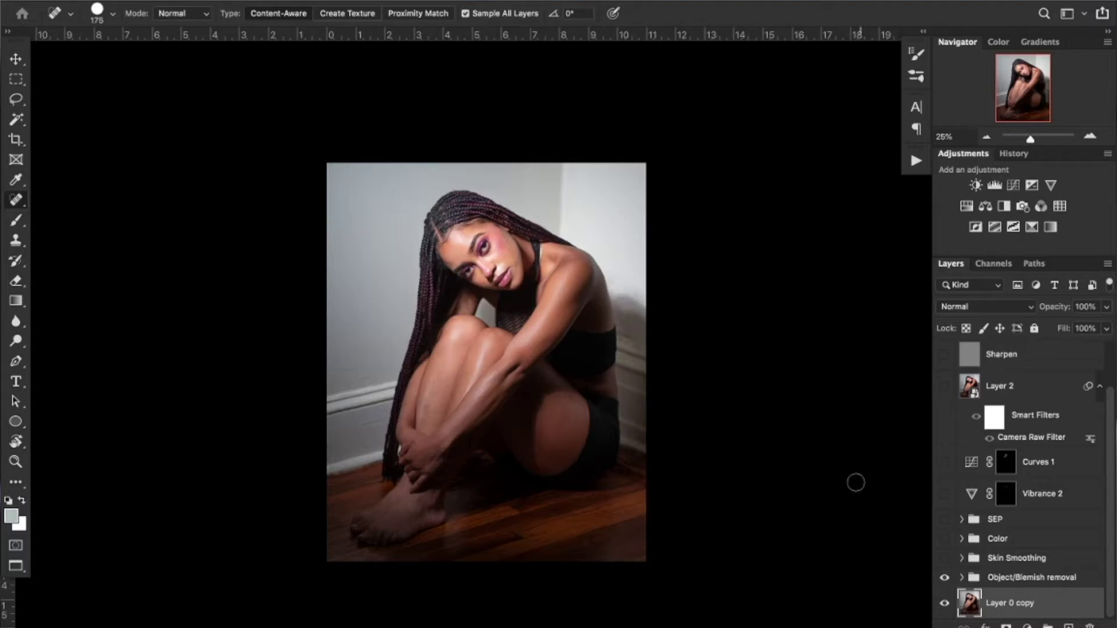
Step: Try to remove the mole beside the mouth with the Spot Healing Brush at size 30, then undo it
scroll(562, 296, down, 3)
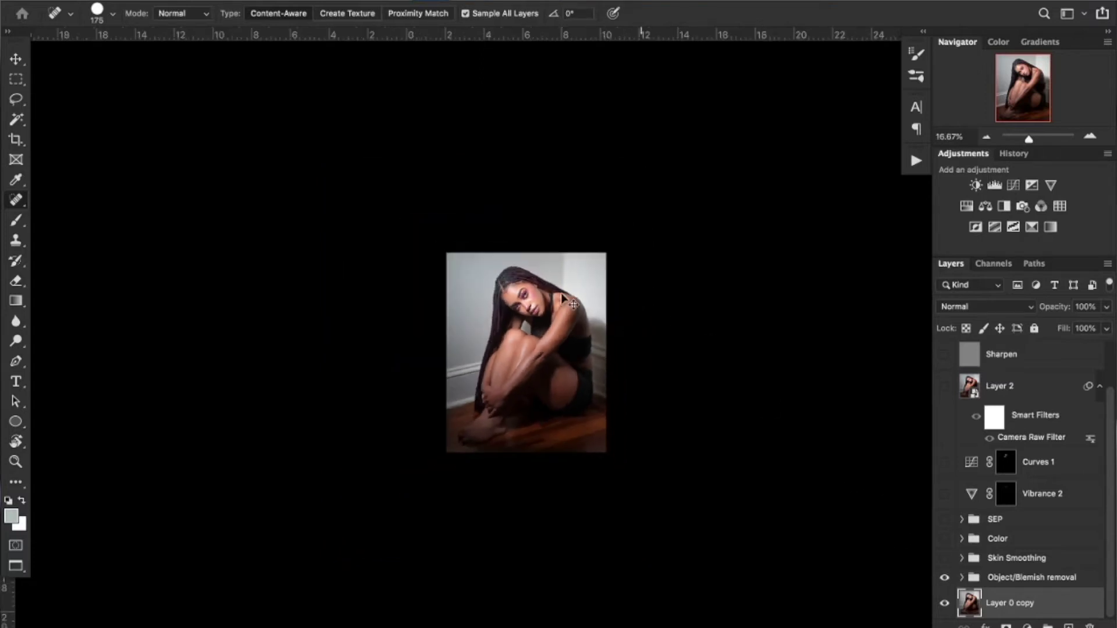
scroll(562, 297, up, 5)
scroll(561, 292, up, 6)
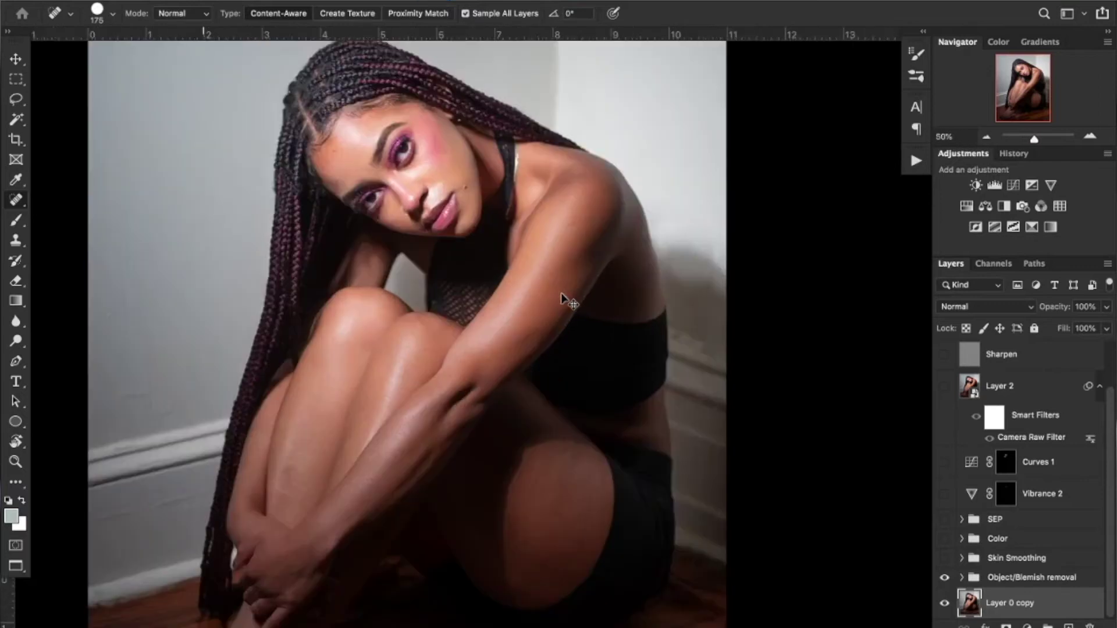
scroll(488, 278, up, 15)
scroll(488, 278, left, 8)
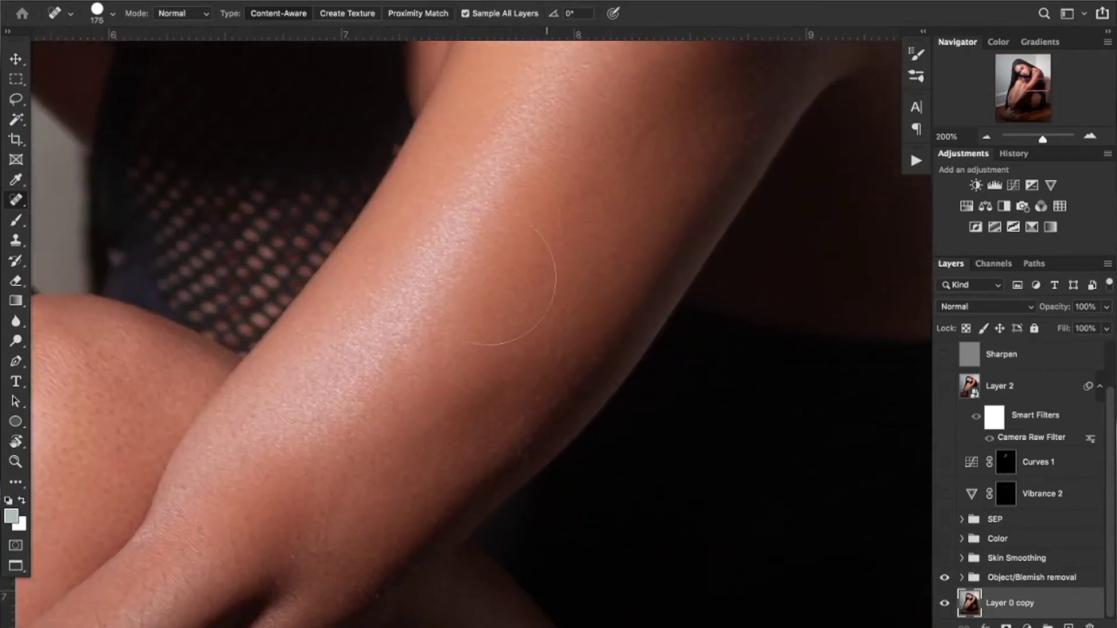
scroll(487, 278, up, 5)
scroll(488, 277, left, 5)
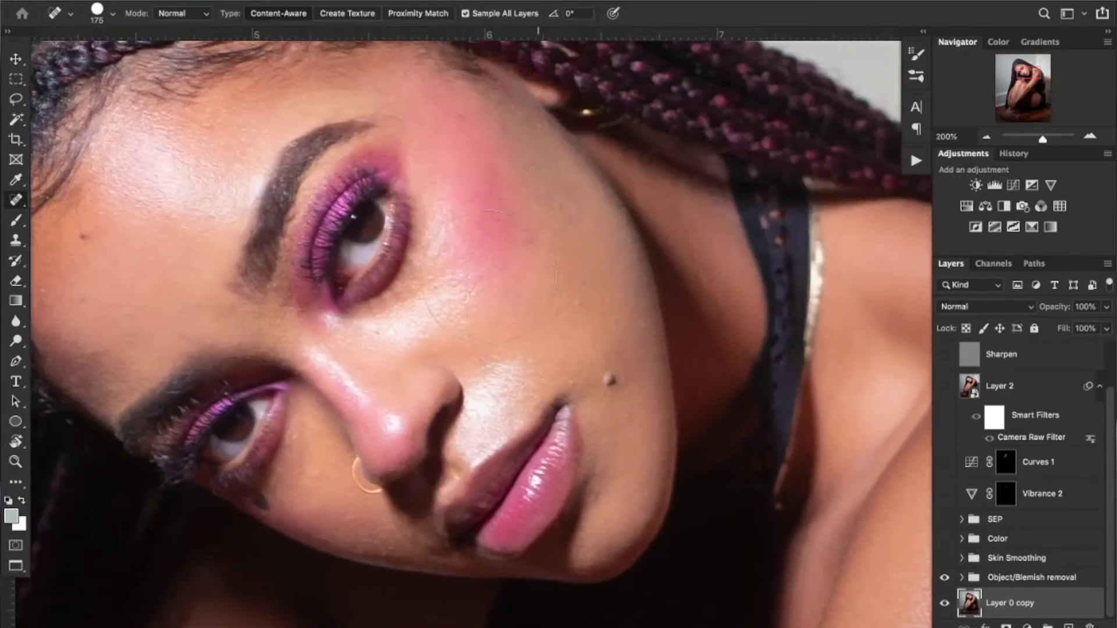
scroll(487, 278, left, 2)
key(bracketleft)
key(bracketleft)
key(bracketleft)
key(bracketleft)
key(bracketleft)
key(bracketleft)
key(bracketleft)
key(bracketleft)
key(bracketleft)
key(bracketleft)
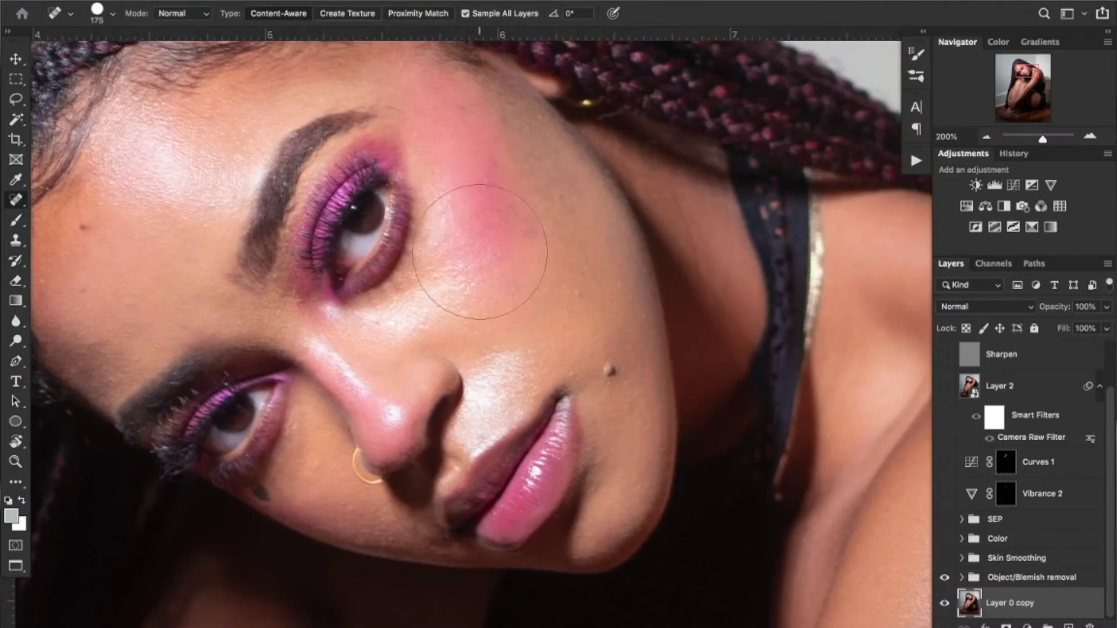
key(bracketleft)
key(bracketleft)
key(bracketleft)
key(bracketleft)
click(609, 371)
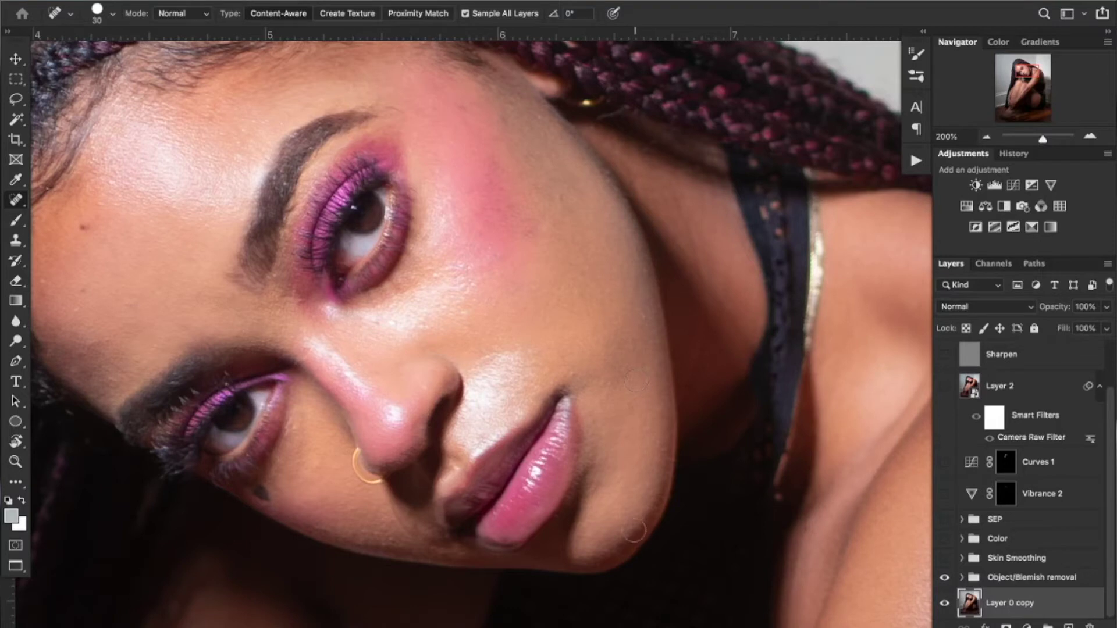
key(ctrl+z)
Step: Show the Skin Smoothing group, expand it and toggle the visibility of Group 1 inside it
scroll(466, 326, up, 5)
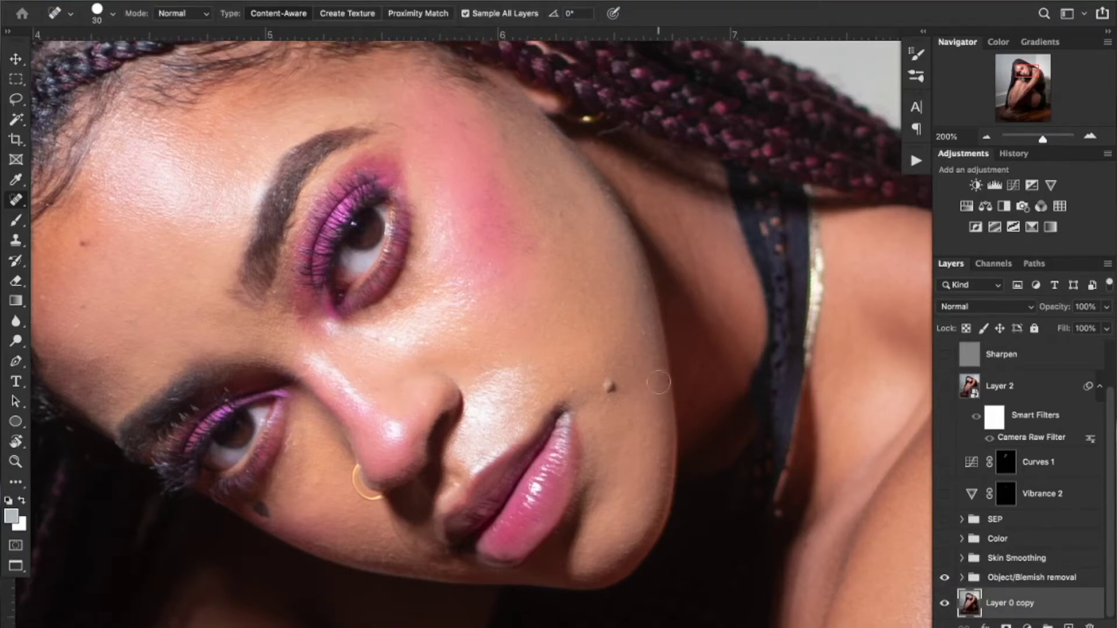
scroll(661, 386, down, 2)
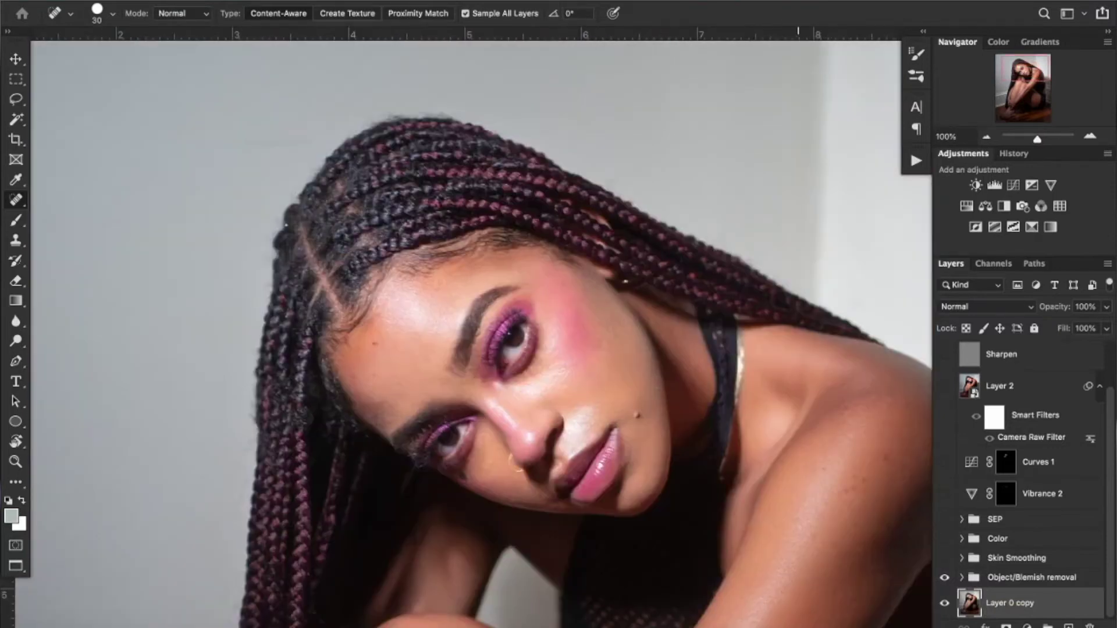
scroll(465, 325, down, 3)
click(944, 559)
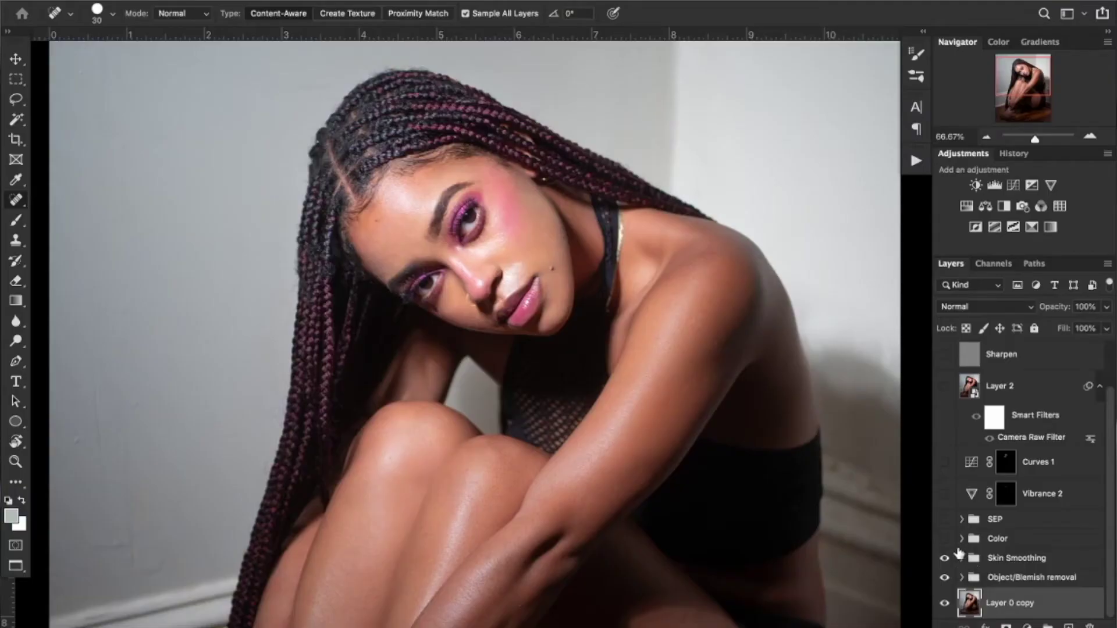
click(1002, 560)
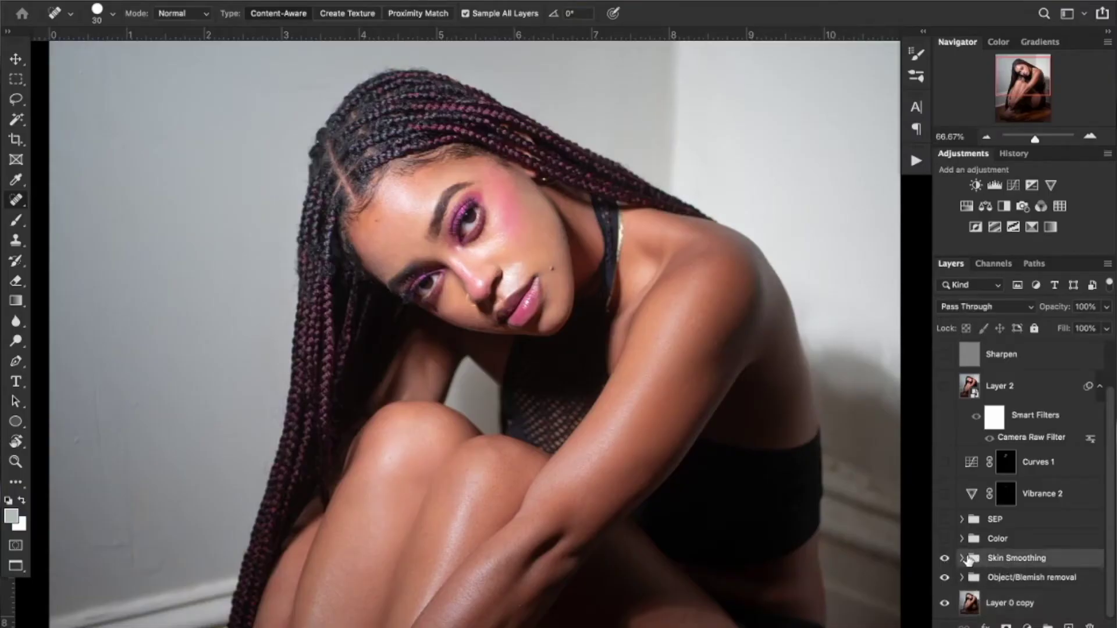
click(961, 559)
click(944, 597)
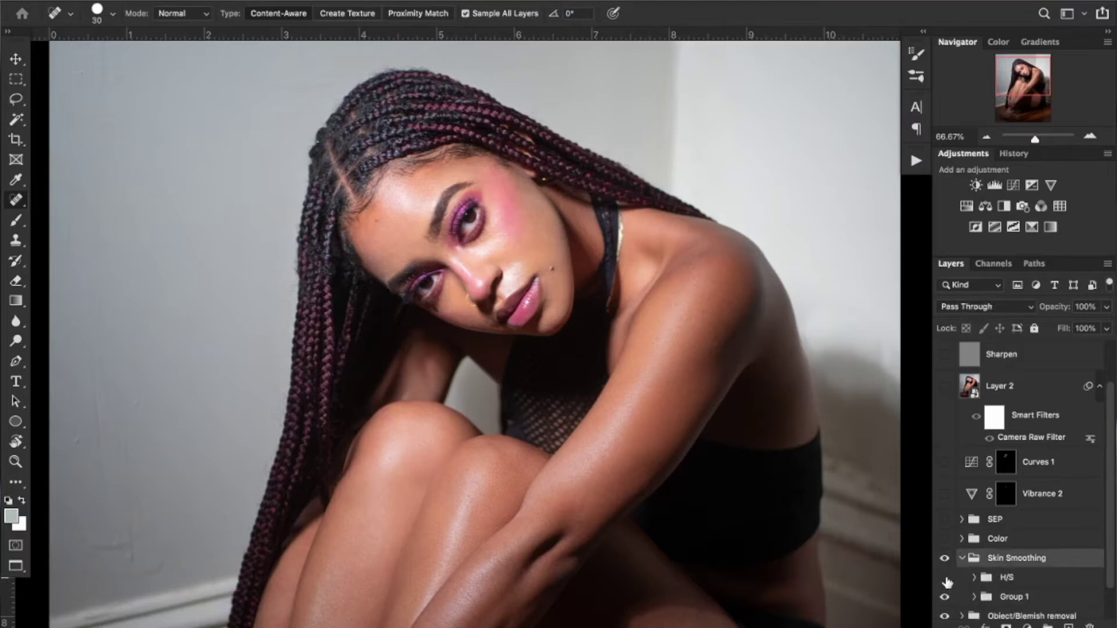
click(945, 598)
Step: Show the AID group to check the skin in black and white, with Group 1 turned on
scroll(1001, 477, up, 2)
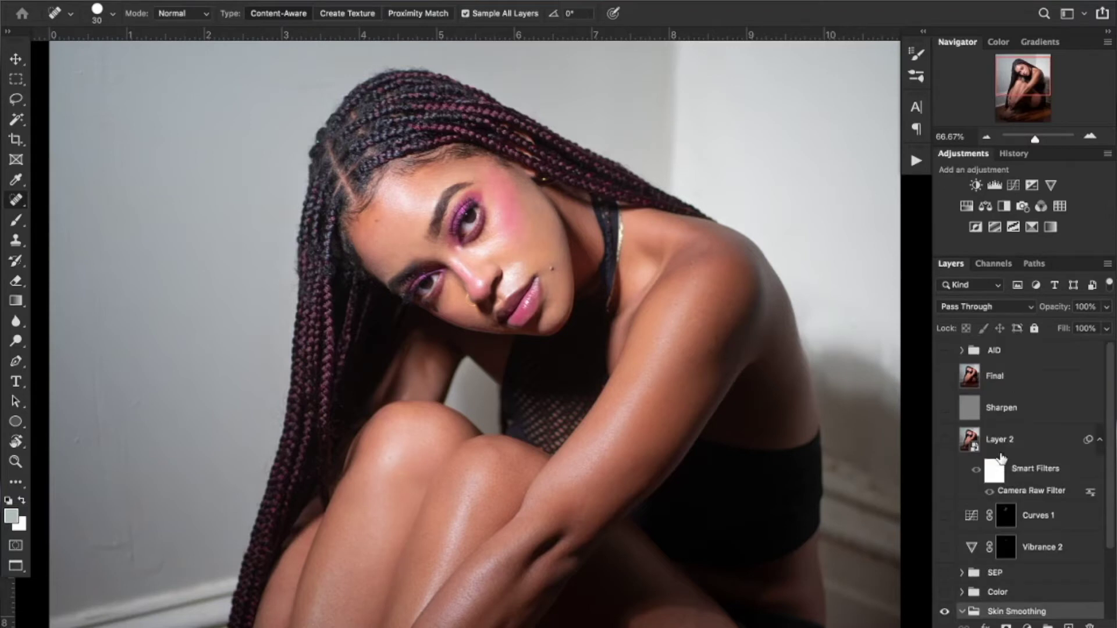
click(945, 350)
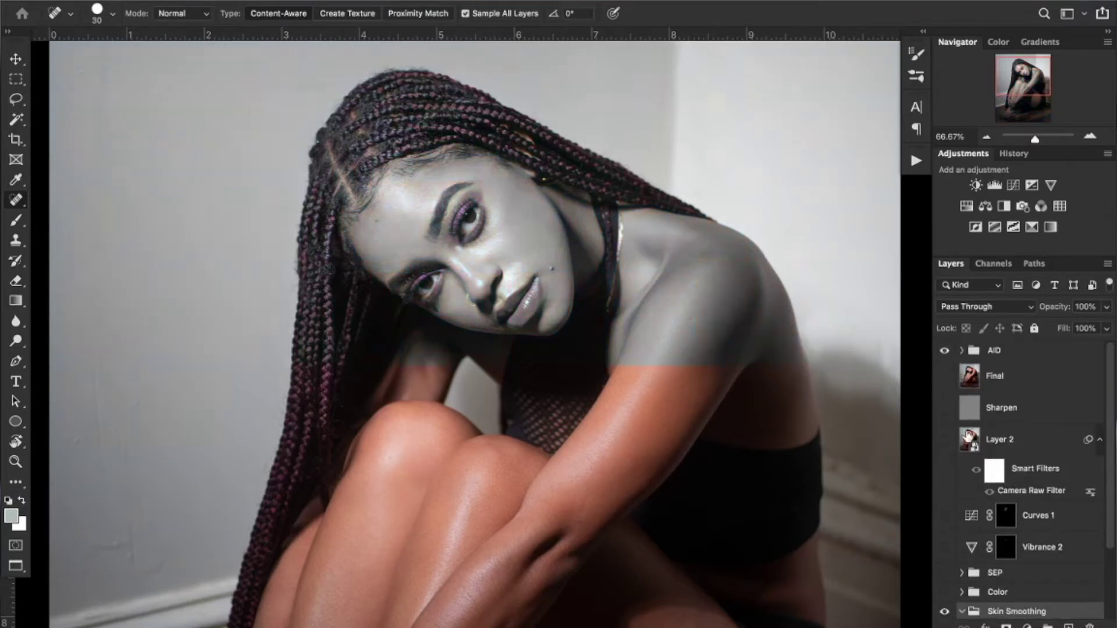
scroll(974, 499, down, 3)
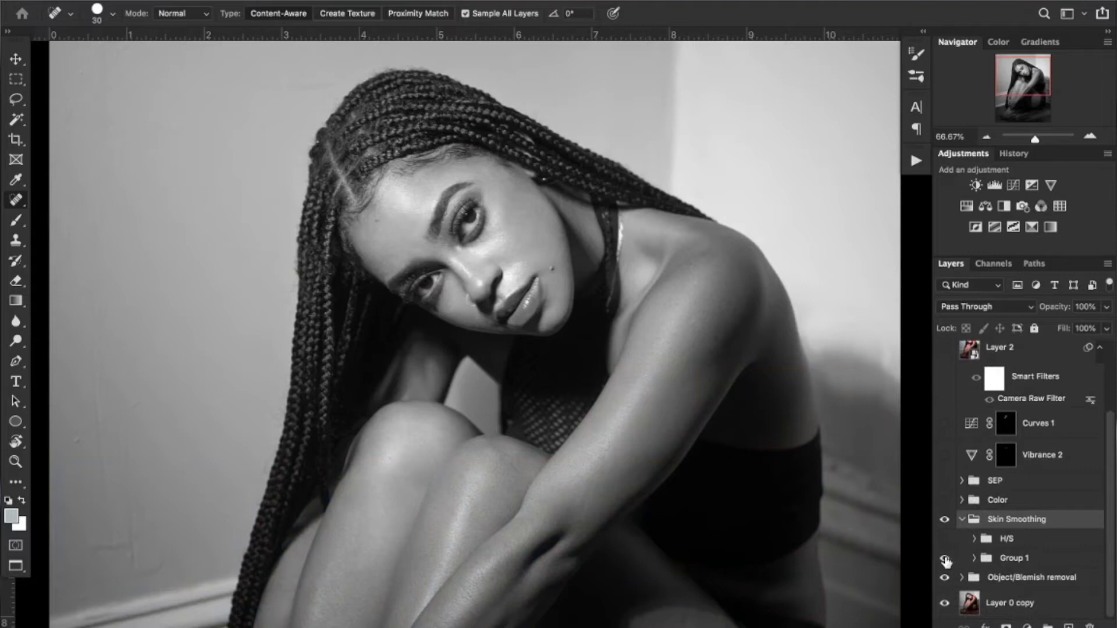
click(945, 560)
Step: Compare the face's skin up close with Group 1 hidden and shown, leaving the group shown
scroll(681, 512, up, 5)
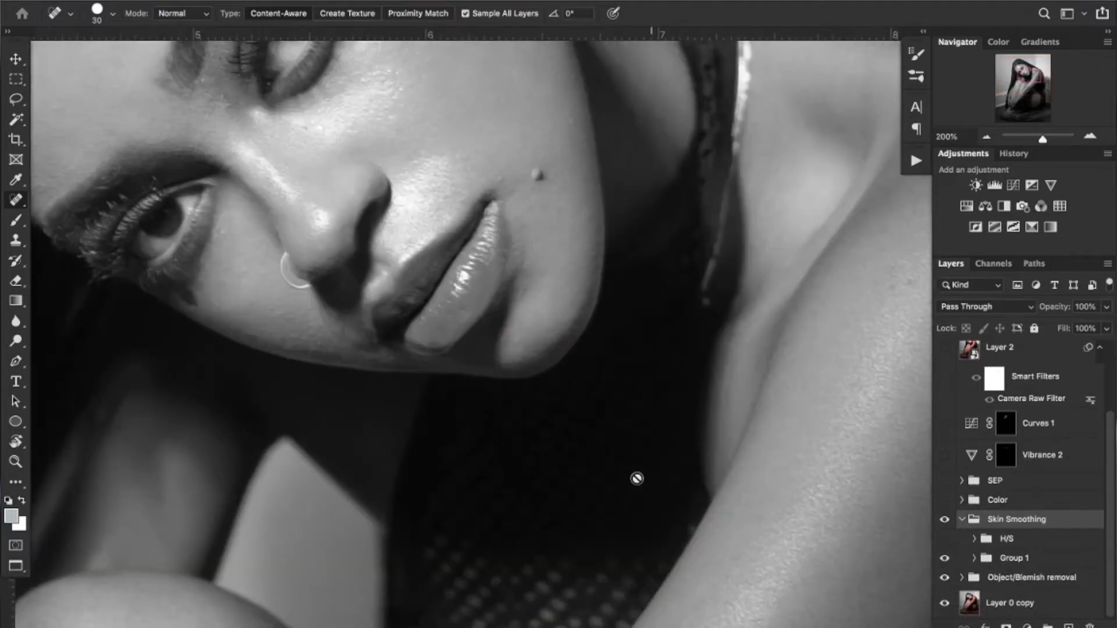
scroll(637, 475, up, 3)
scroll(636, 478, up, 3)
scroll(636, 478, left, 2)
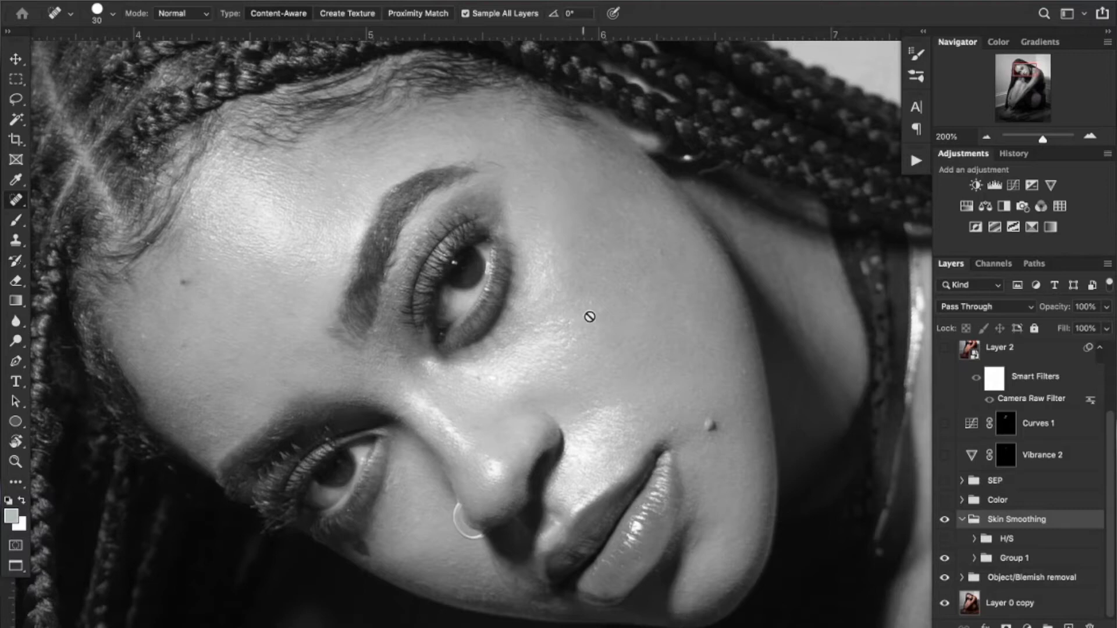
click(946, 559)
click(946, 560)
click(946, 560)
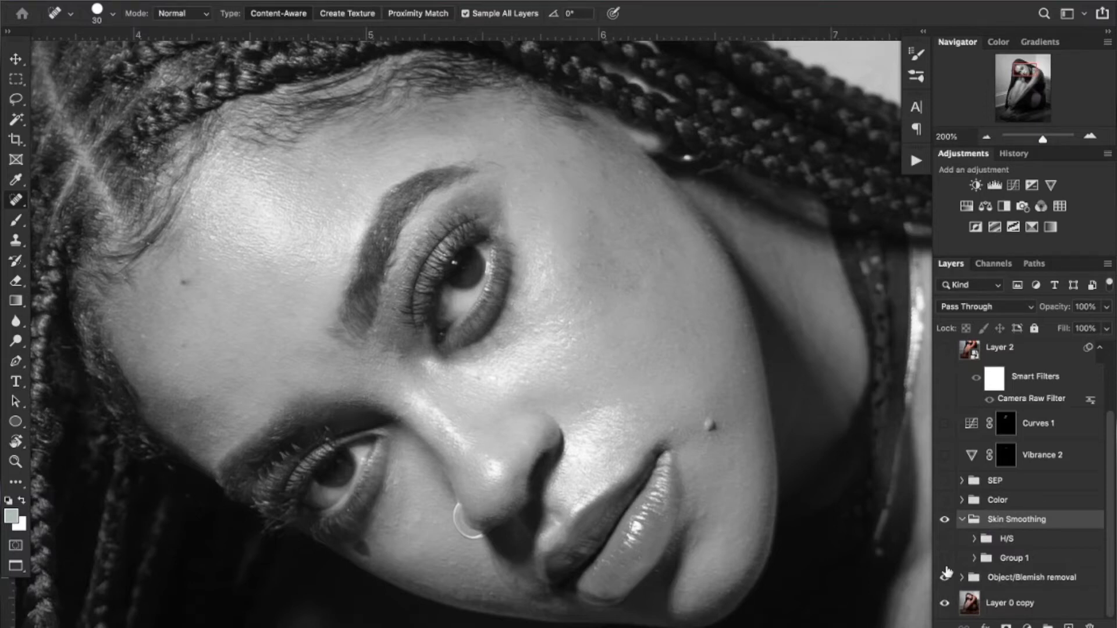
click(945, 559)
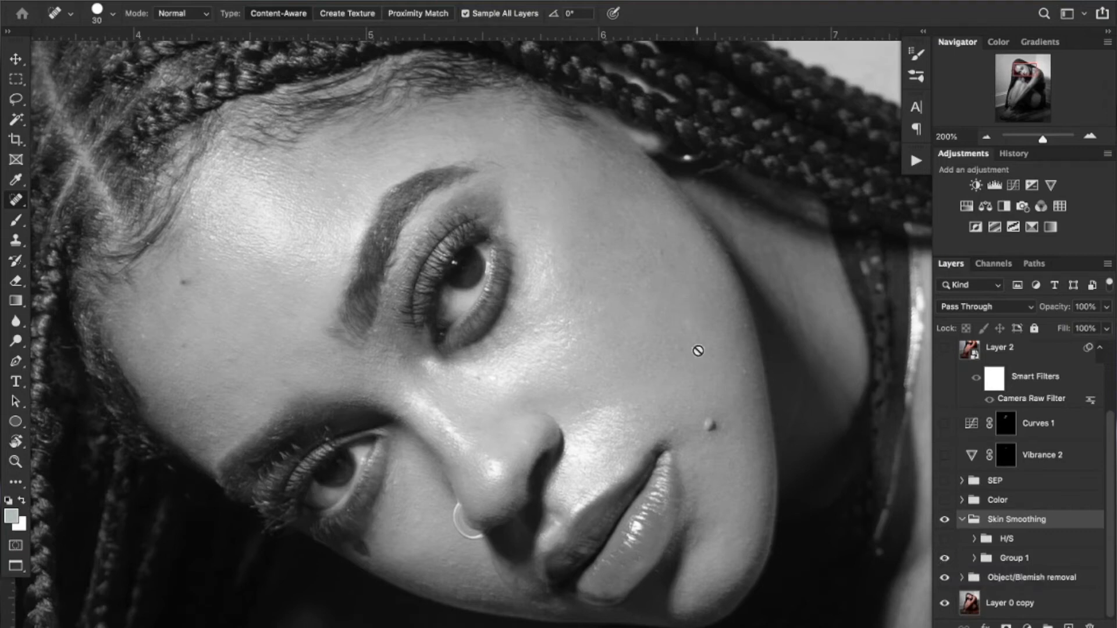
scroll(676, 433, down, 2)
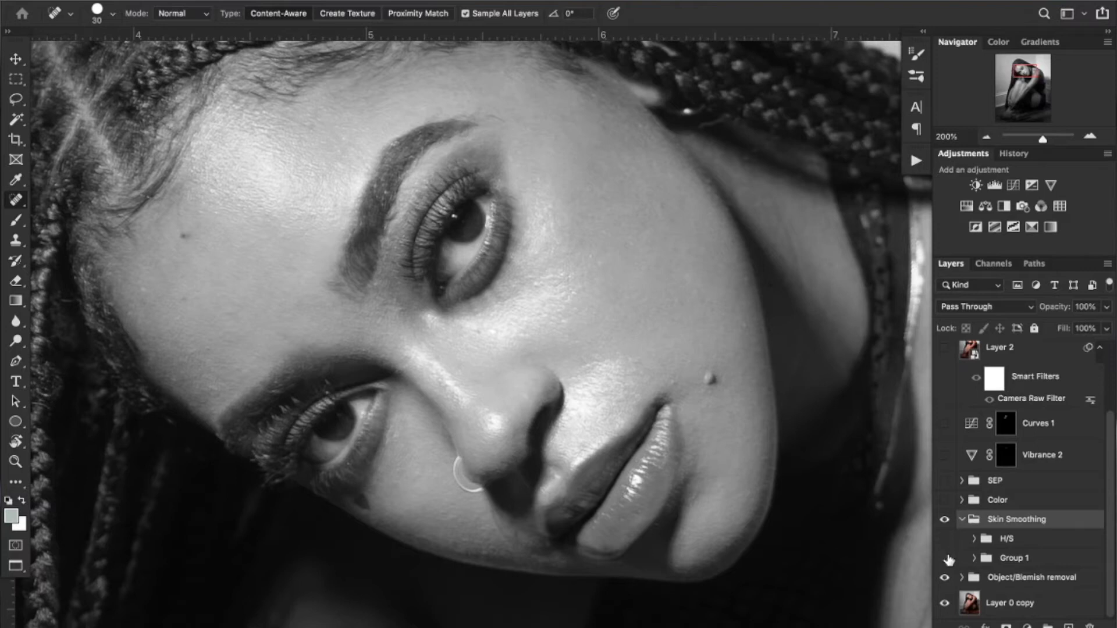
click(945, 558)
click(945, 558)
Step: Show the H/S group inside Skin Smoothing and hide the AID group to restore the color view
click(945, 539)
scroll(947, 542, up, 4)
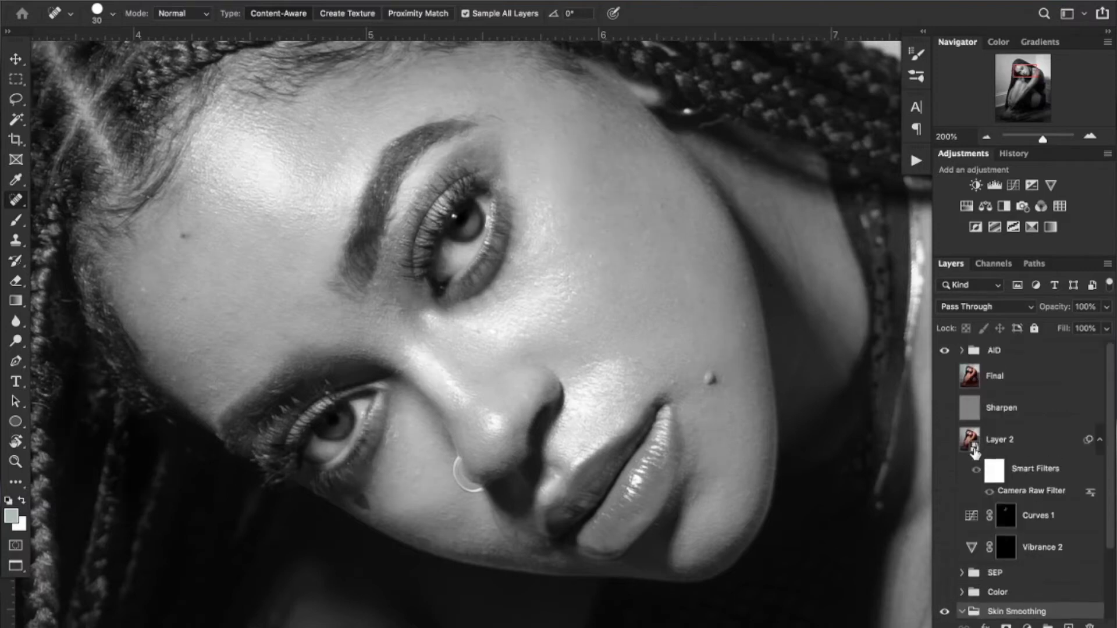
click(945, 351)
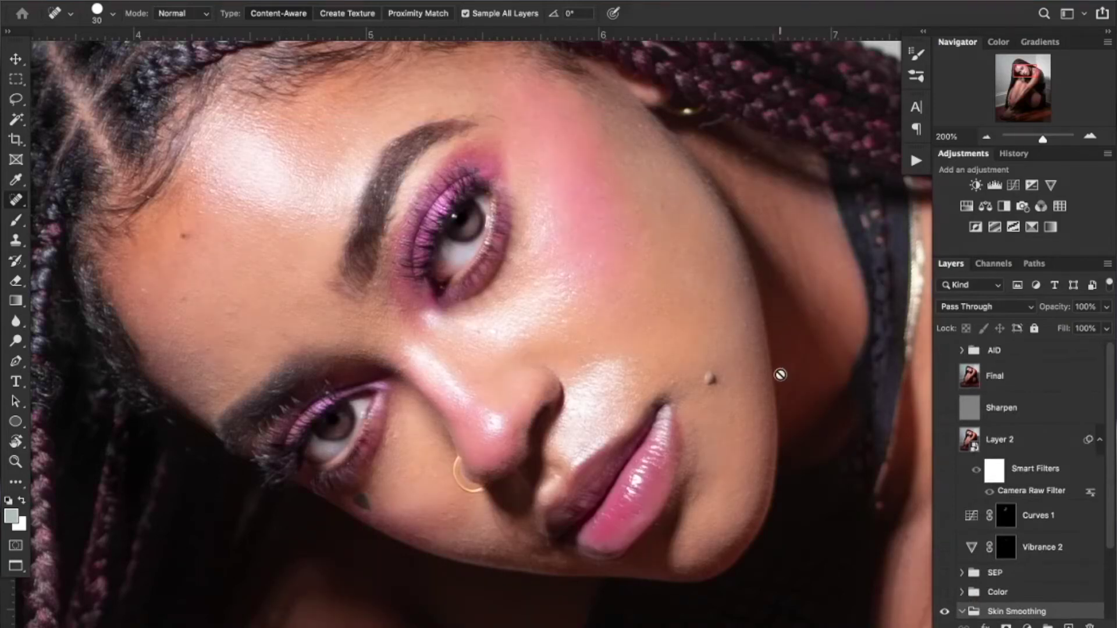
Step: Compare the portrait with the whole Skin Smoothing group hidden and shown, leaving the group shown and expanded
key(ctrl+minus)
key(ctrl+minus)
scroll(780, 374, down, 5)
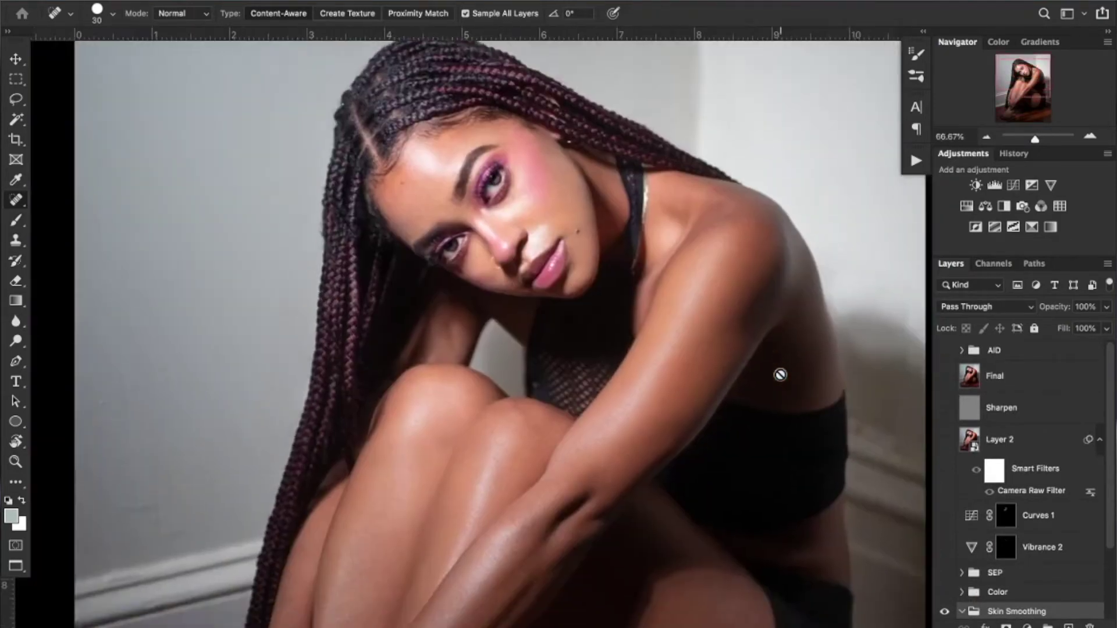
scroll(960, 582, down, 2)
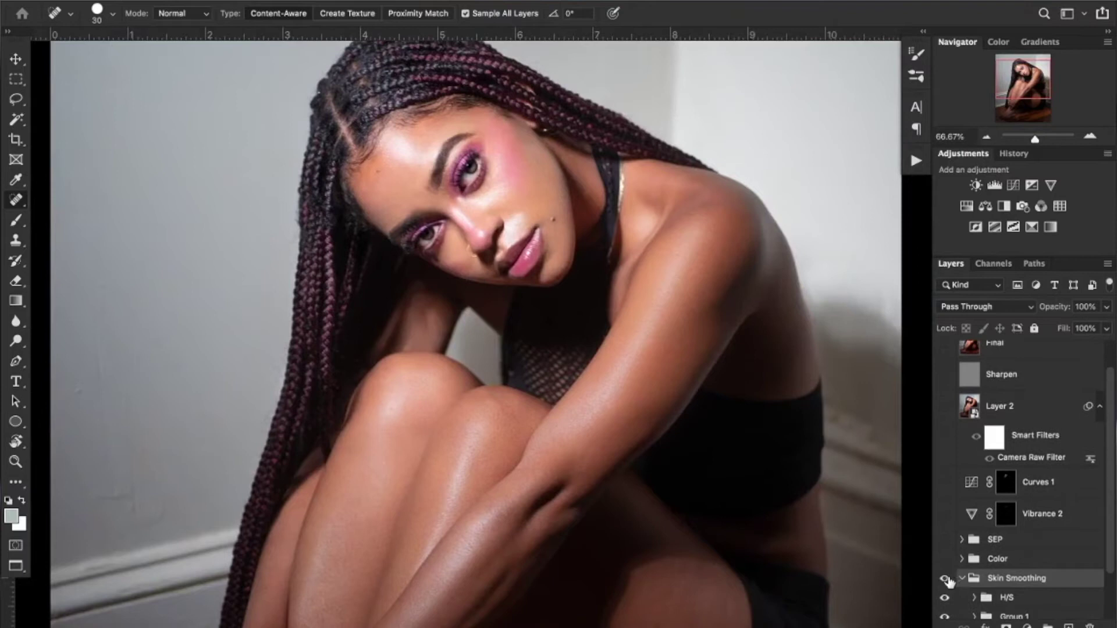
click(945, 581)
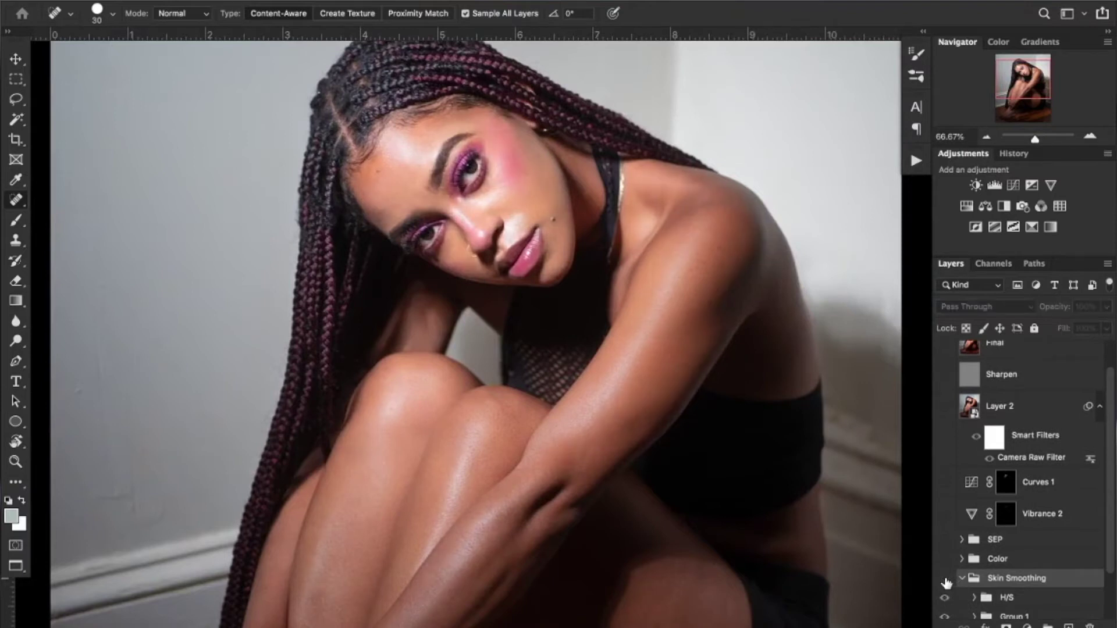
click(945, 581)
click(961, 579)
click(961, 579)
scroll(946, 581, down, 1)
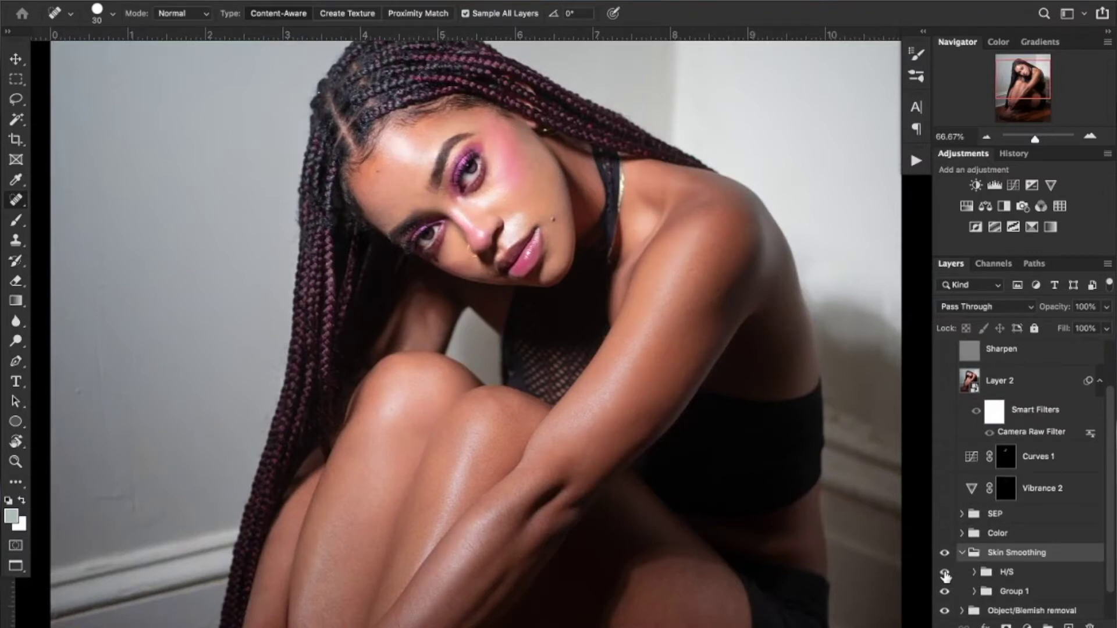
Step: Compare the whole photo with the H/S group hidden and shown, leaving it shown
key(super+minus)
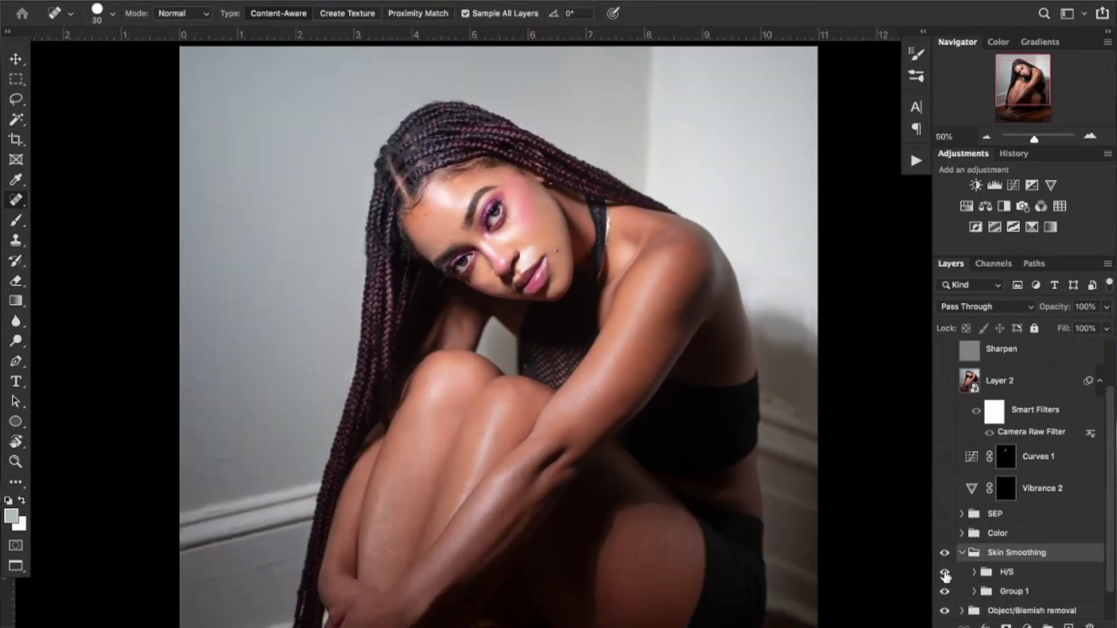
key(super+minus)
scroll(687, 505, down, 2)
scroll(687, 505, down, 1)
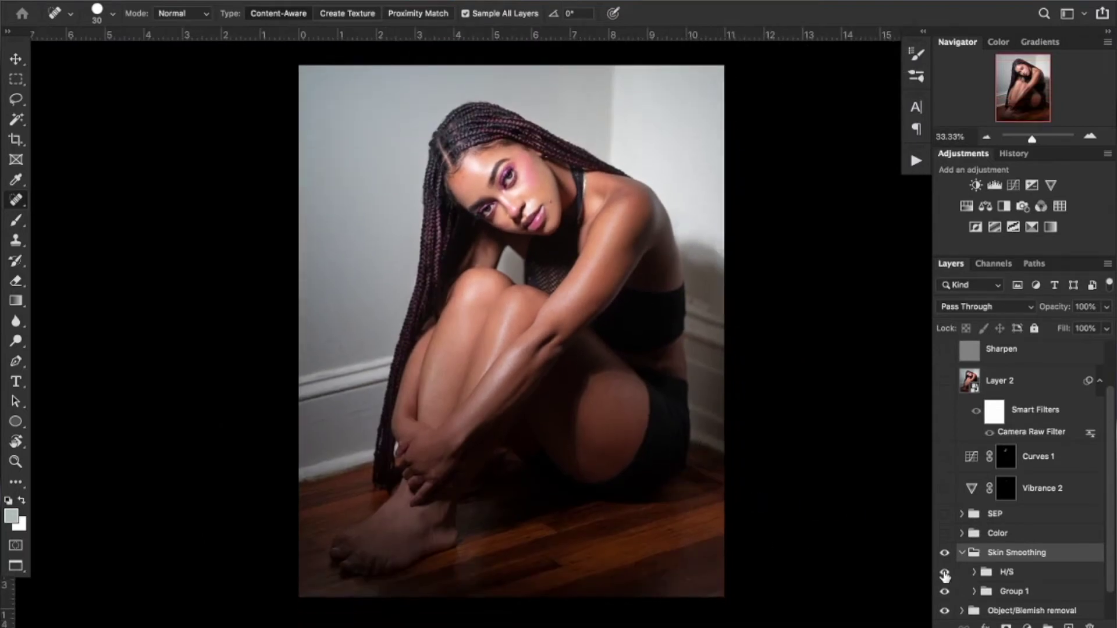
click(945, 573)
click(945, 573)
click(946, 575)
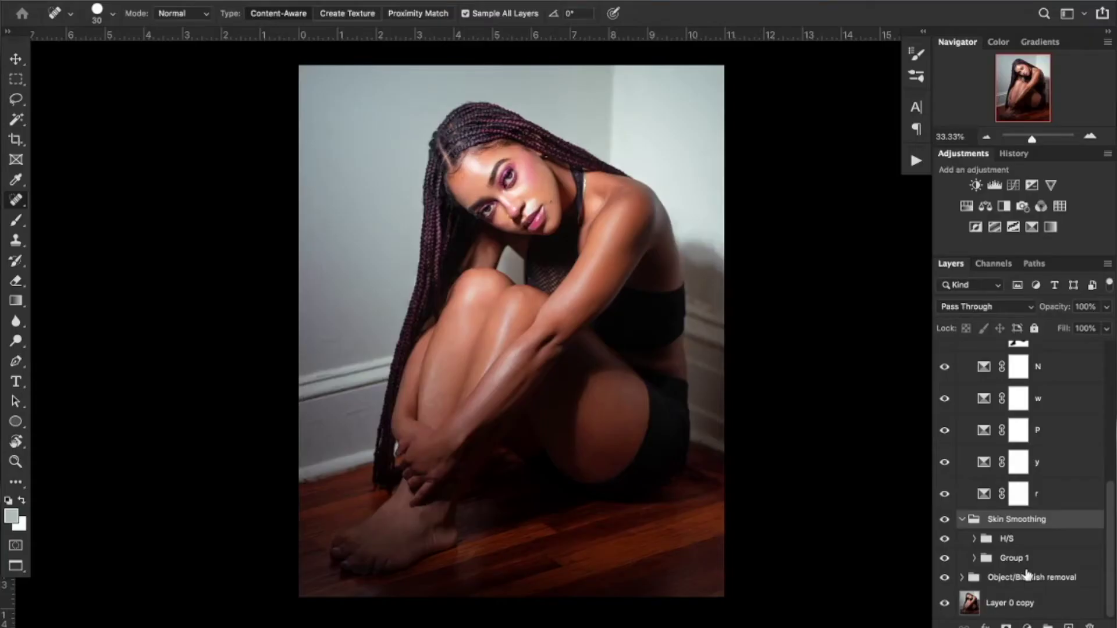
Step: Compare the photo with the Color group hidden and shown, leaving the group shown
scroll(973, 457, up, 3)
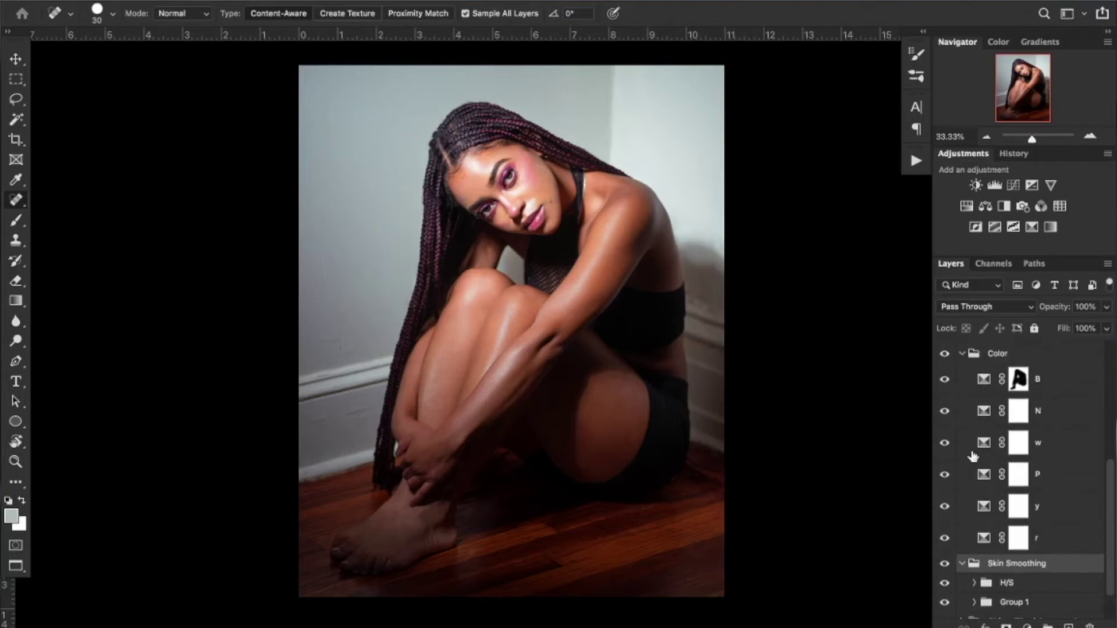
click(946, 354)
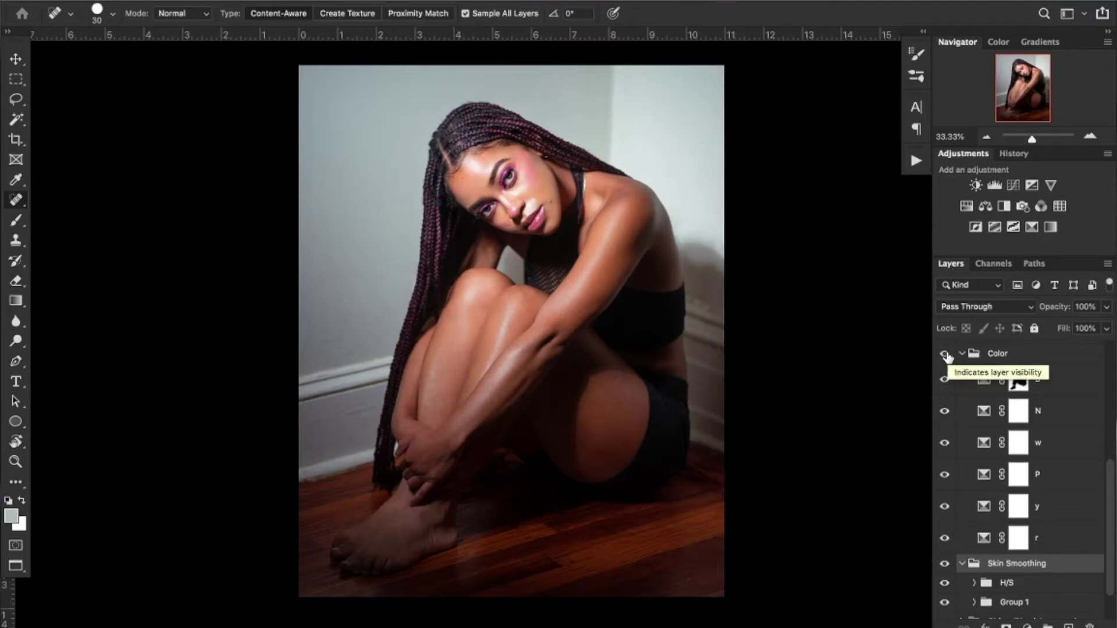
click(946, 353)
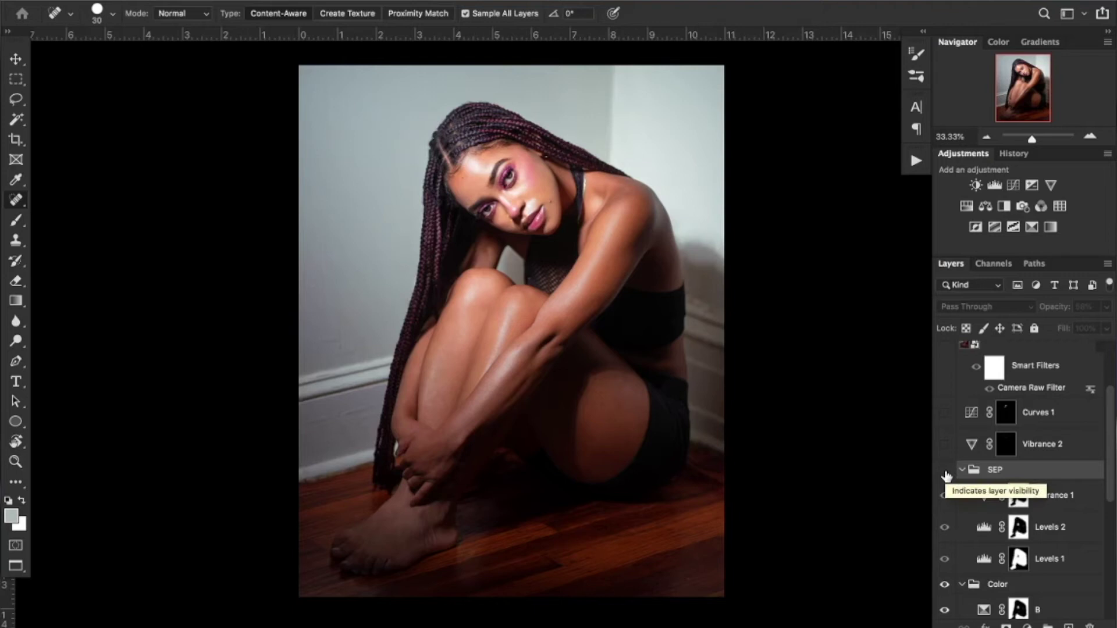
Step: Show the SEP group and set its opacity to 90%
click(945, 472)
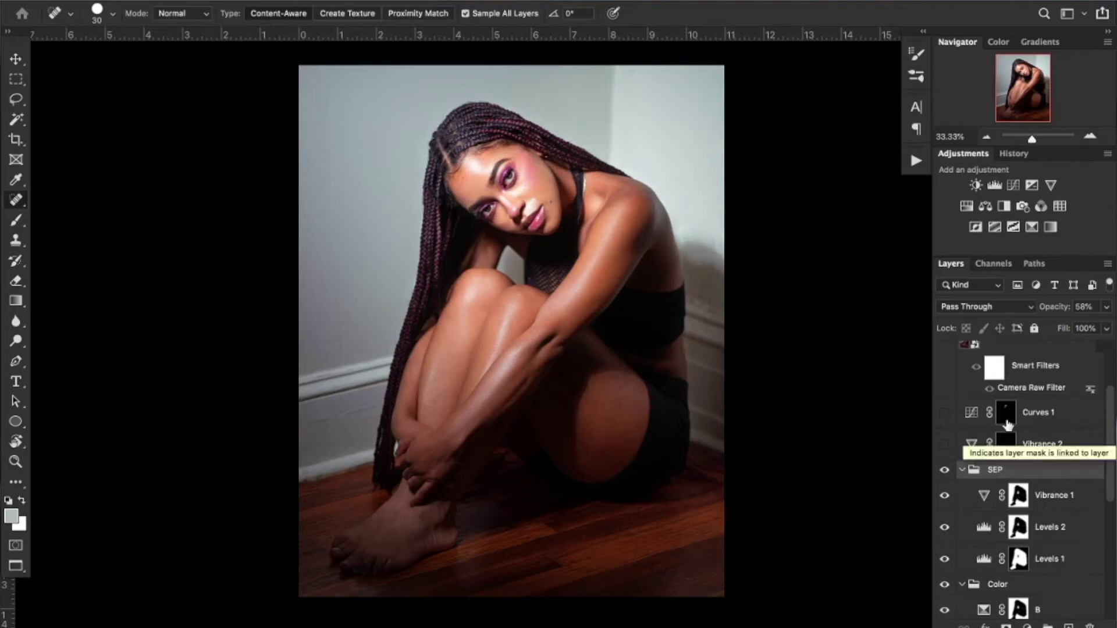
click(1107, 307)
drag(1072, 333, 1105, 326)
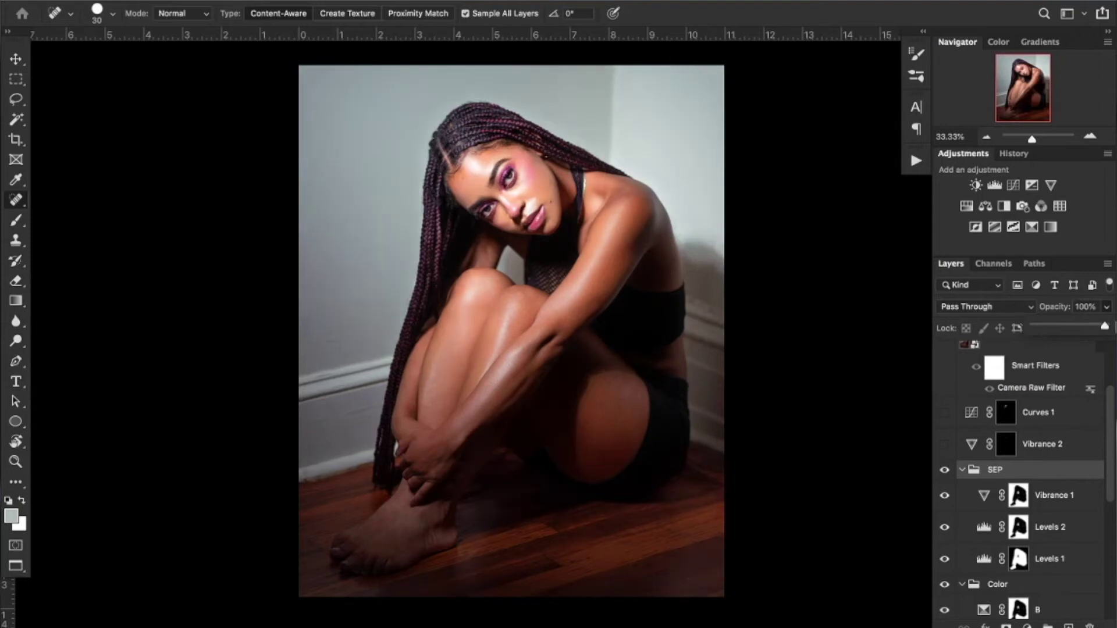
mouse_move(1104, 328)
mouse_down()
mouse_move(1046, 329)
mouse_move(1098, 325)
mouse_up()
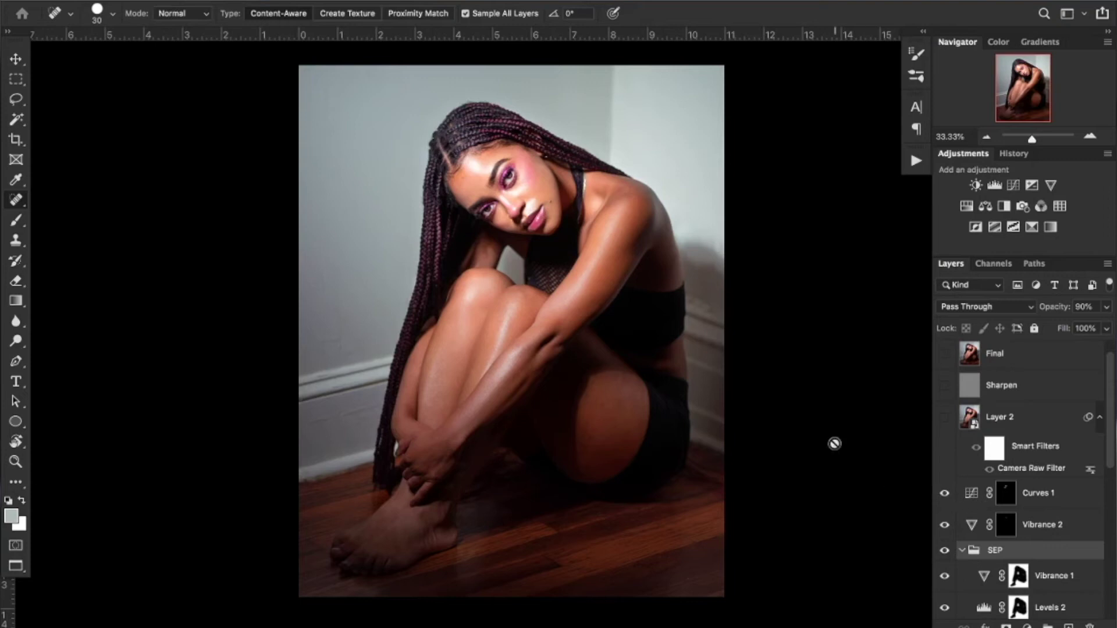
Step: Group the Curves 1 and Vibrance 2 adjustment layers above the SEP group
scroll(710, 428, left, 5)
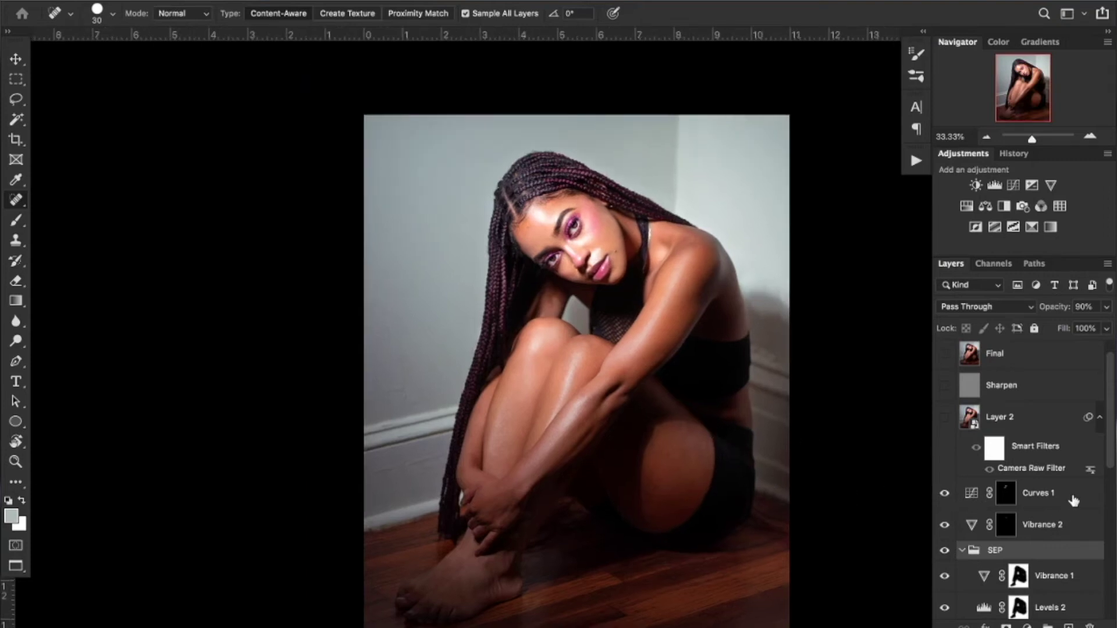
click(1073, 500)
shift+click(1071, 525)
key(ctrl+g)
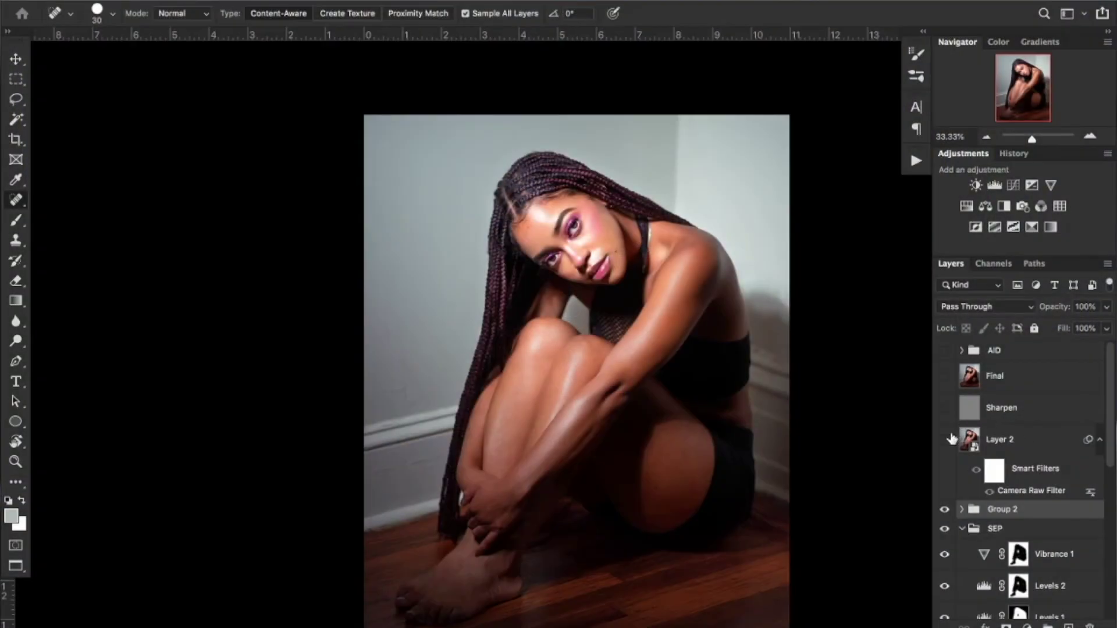
Step: Show Layer 2 with its Camera Raw filter and compare the full edit with Layer 0 copy shown alone
click(945, 440)
click(945, 442)
scroll(946, 443, down, 10)
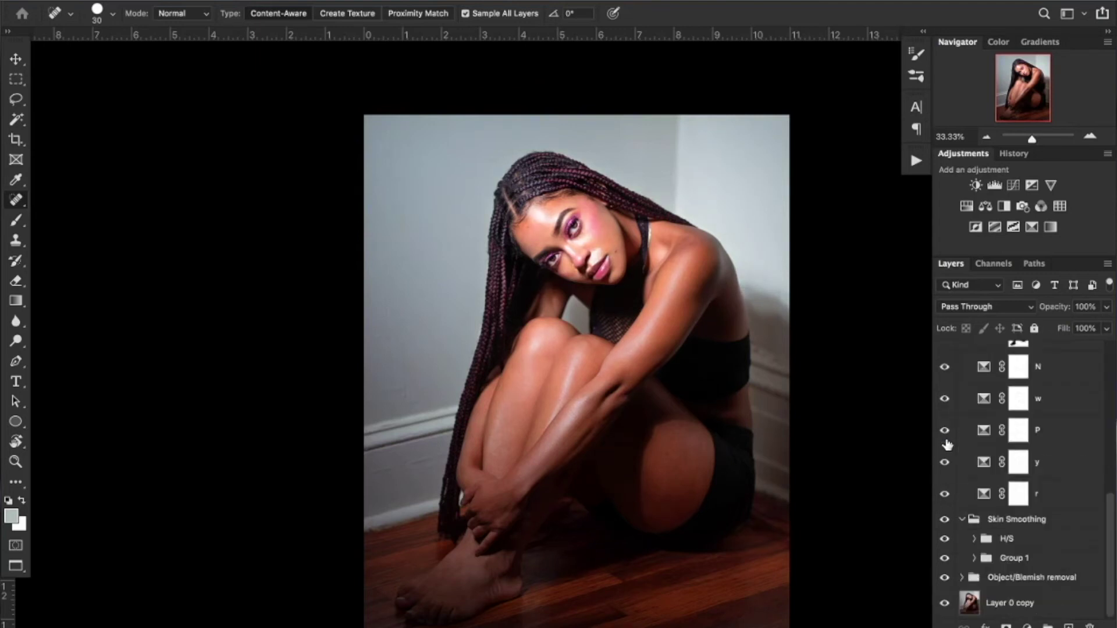
alt+click(946, 605)
alt+click(945, 605)
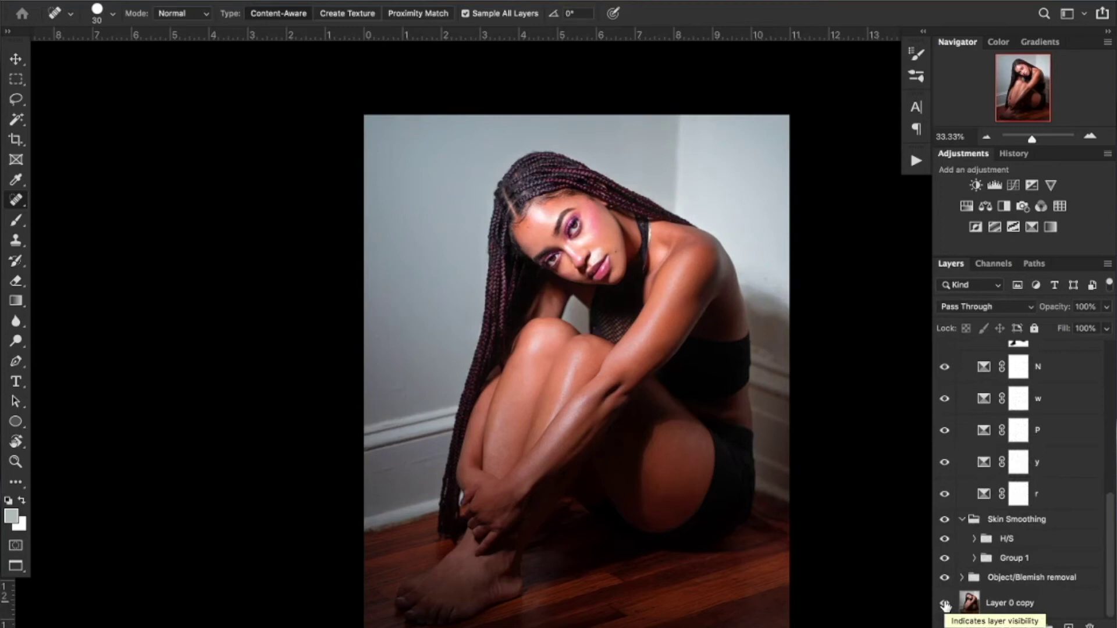
Step: Show the Sharpen layer and examine the face, braids and skin up close
scroll(564, 341, up, 2)
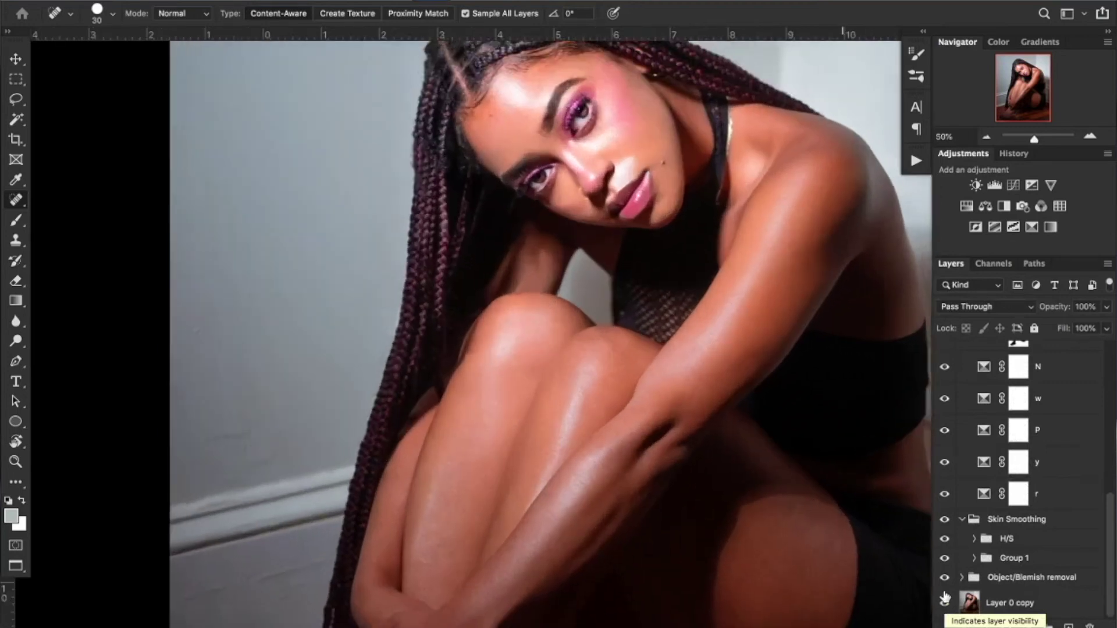
scroll(396, 213, up, 5)
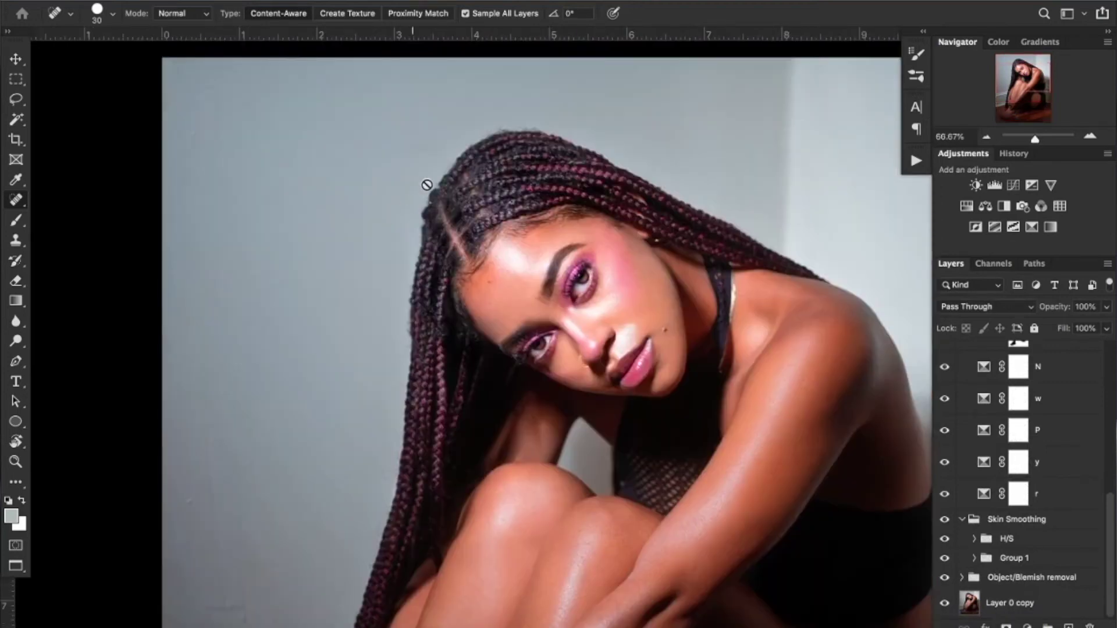
scroll(599, 269, down, 1)
scroll(598, 269, down, 2)
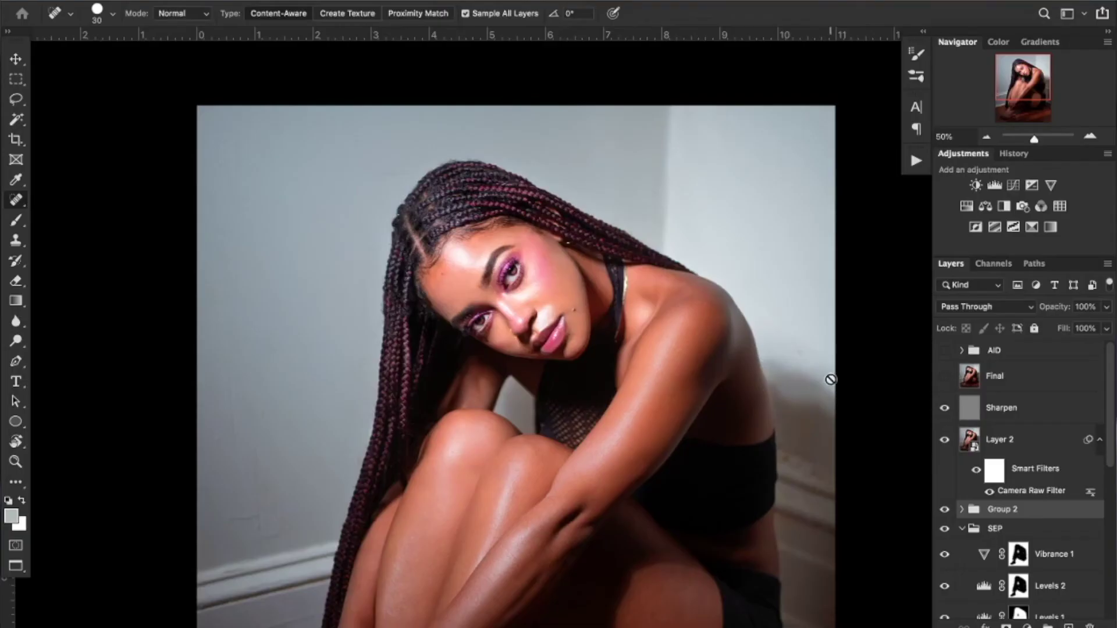
scroll(831, 379, down, 3)
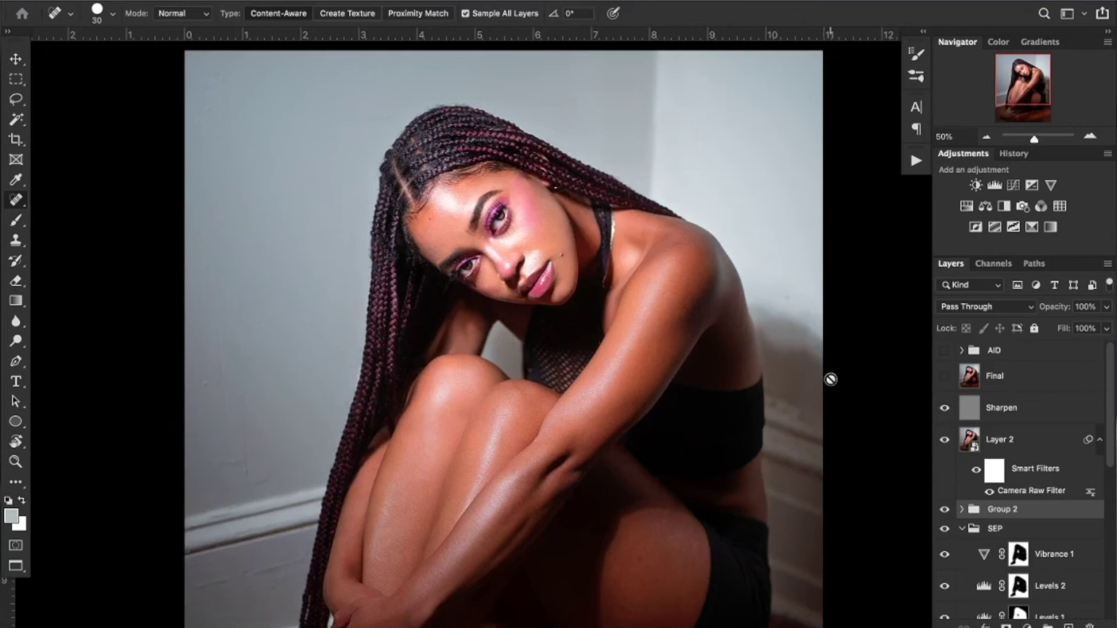
Step: Show the Final layer and compare the finished retouch of the whole photo with the original Layer 0 copy alone
key(super+minus)
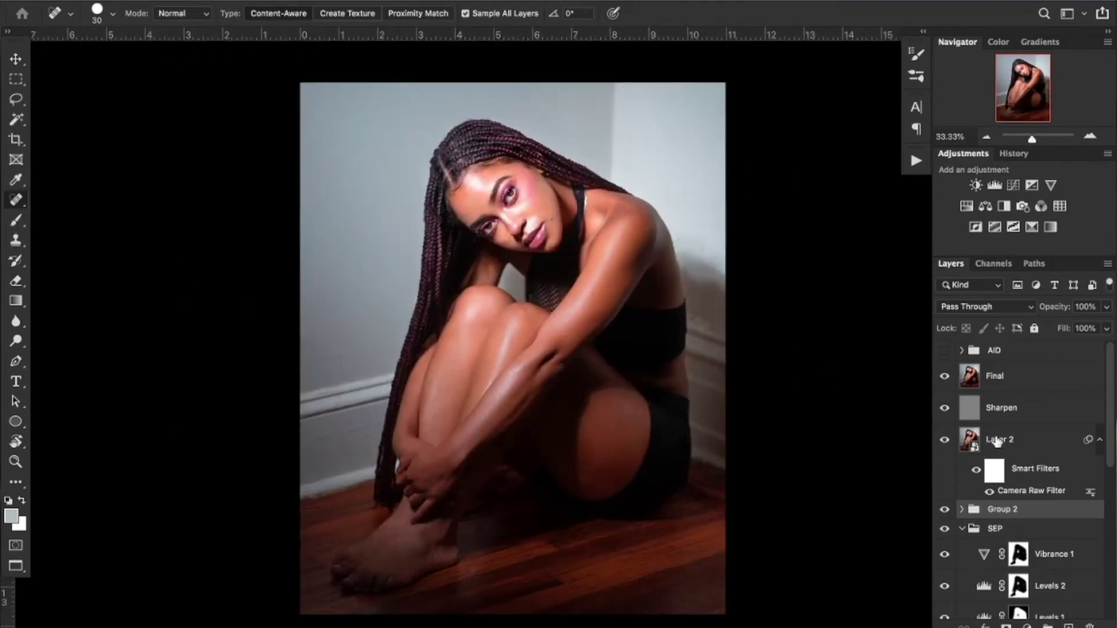
scroll(996, 440, down, 10)
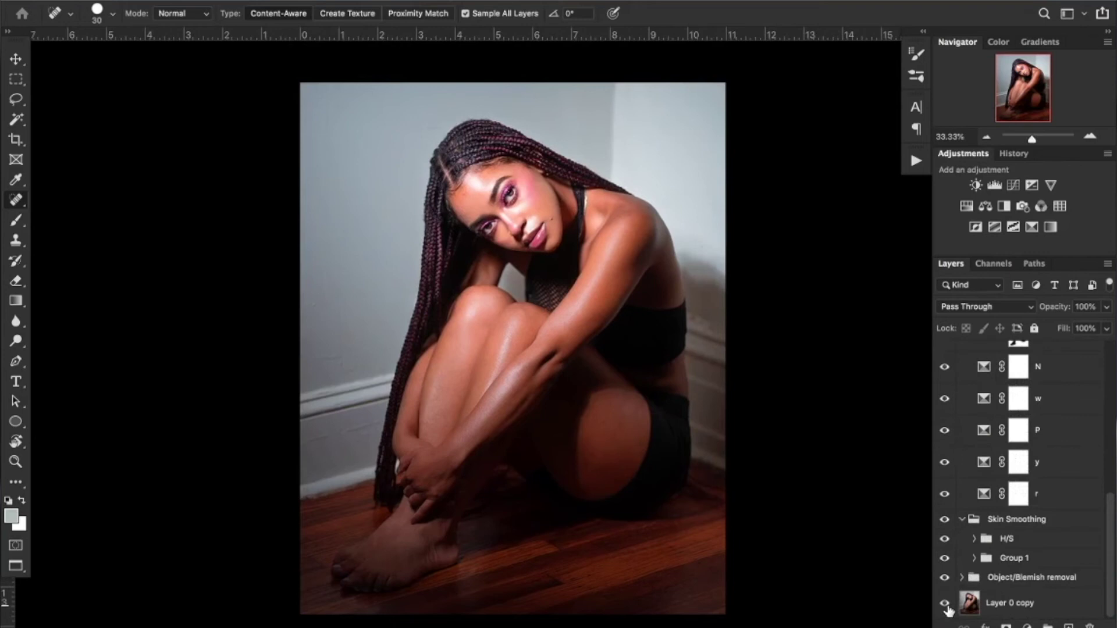
alt+click(945, 605)
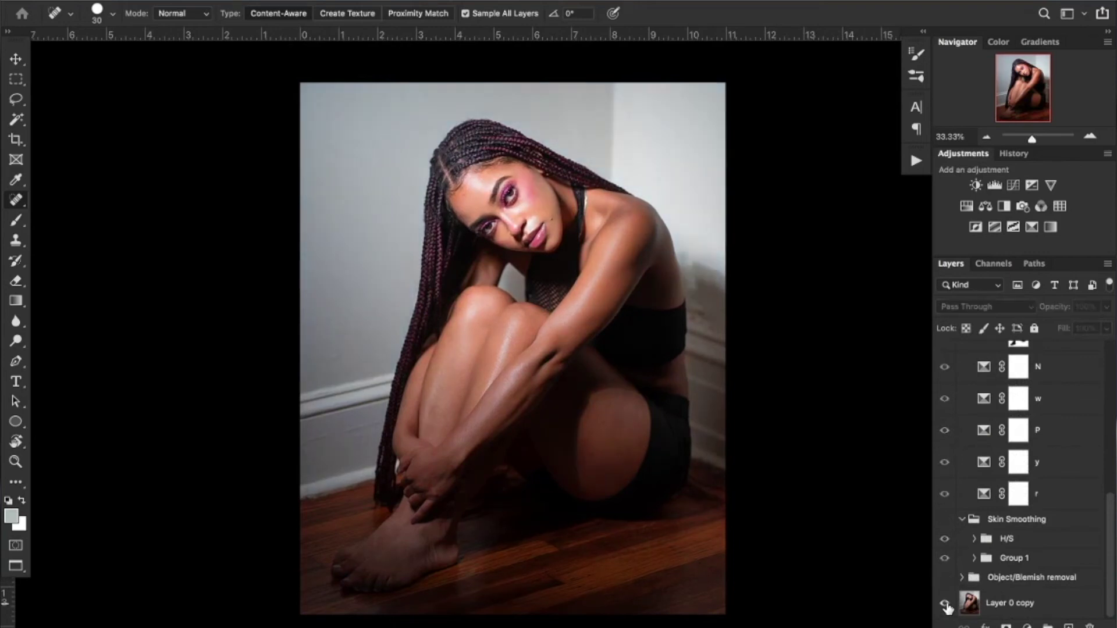
alt+click(946, 605)
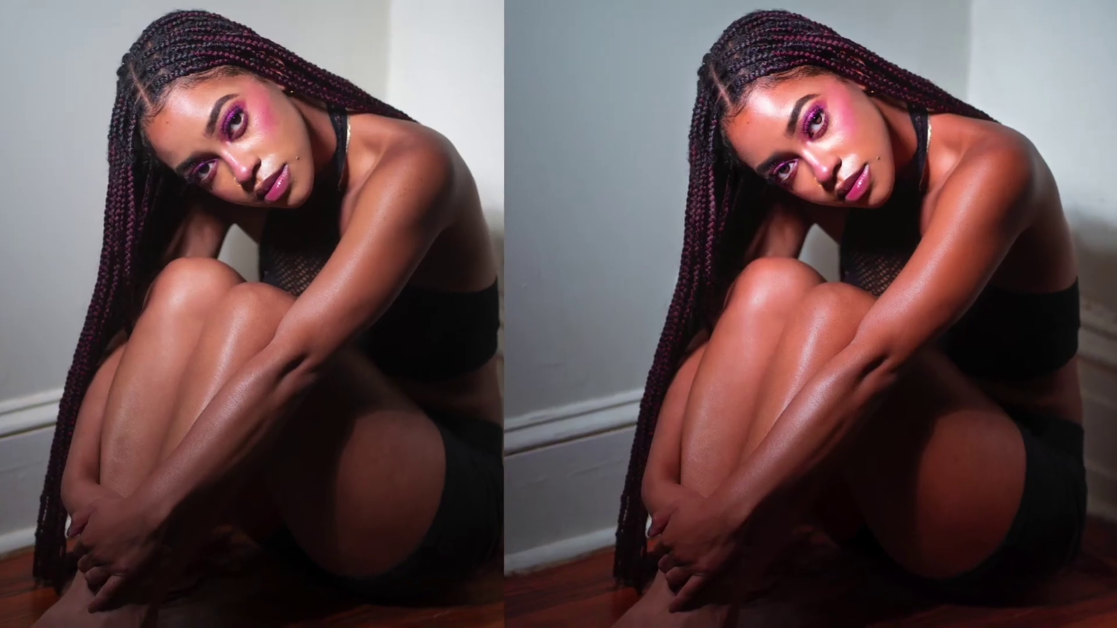